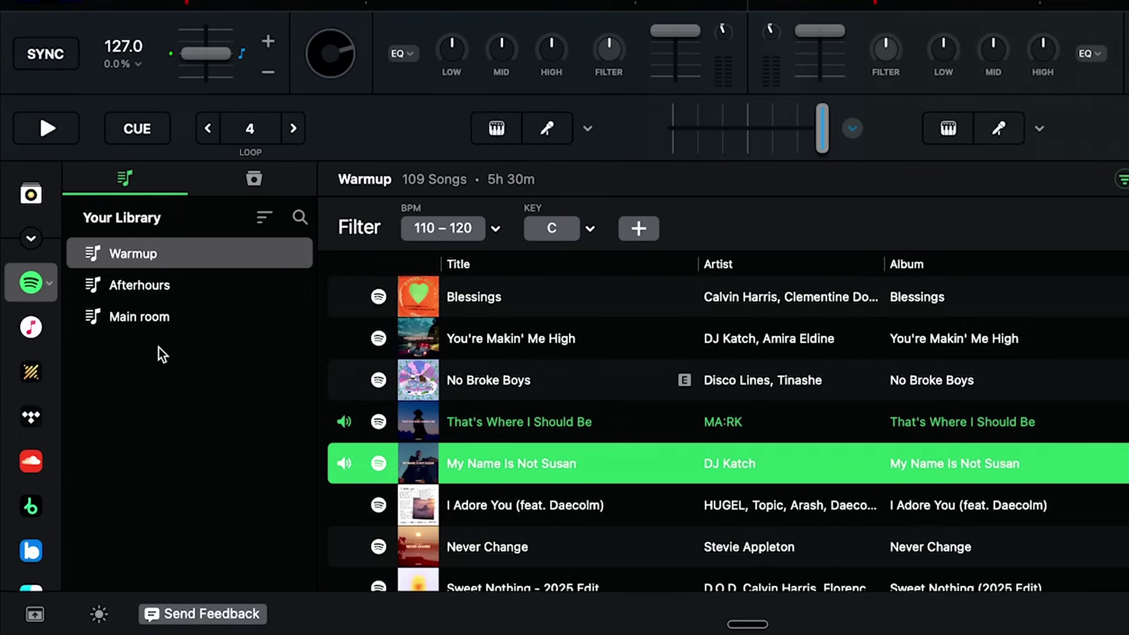
pyautogui.click(138, 287)
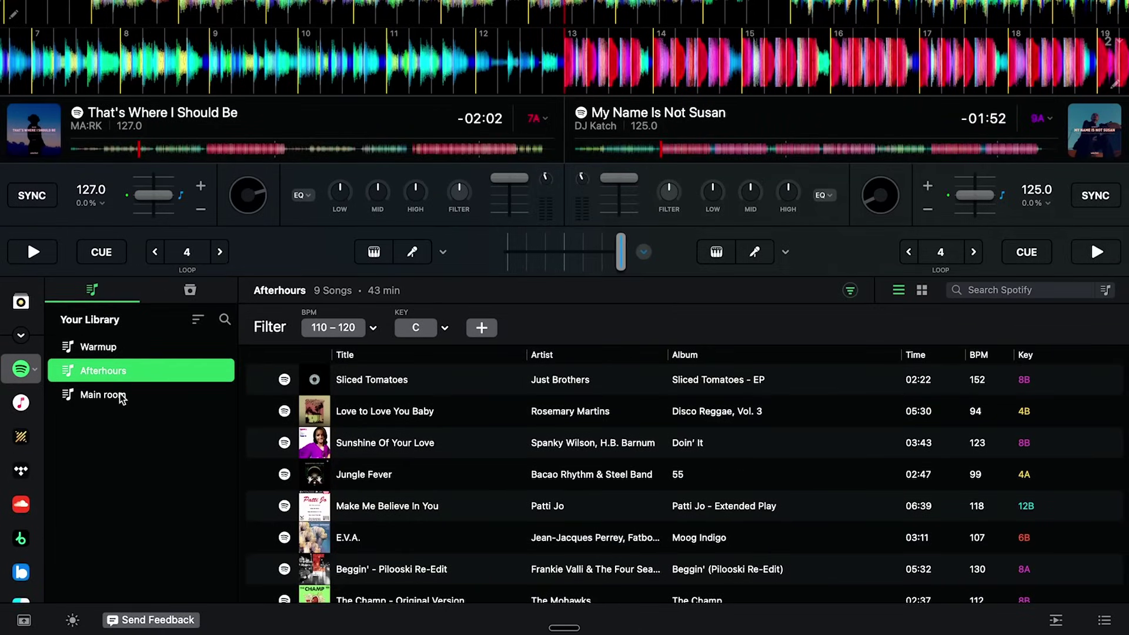
pyautogui.click(122, 397)
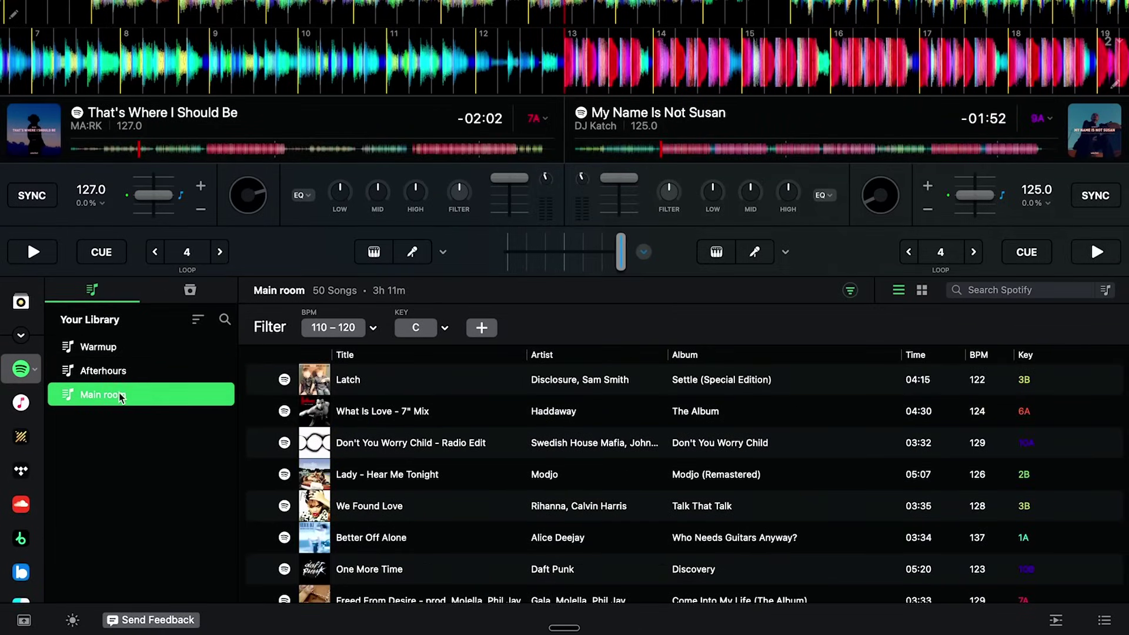
pyautogui.click(123, 348)
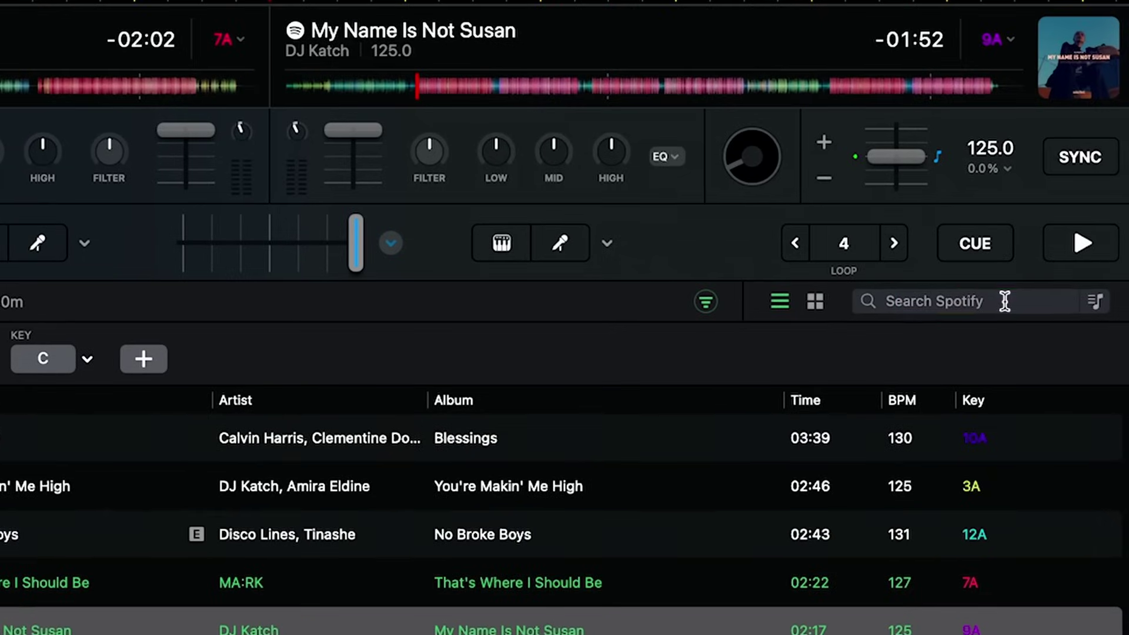
# Search Spotify for 'new order' and scroll through the results
pyautogui.click(1045, 290)
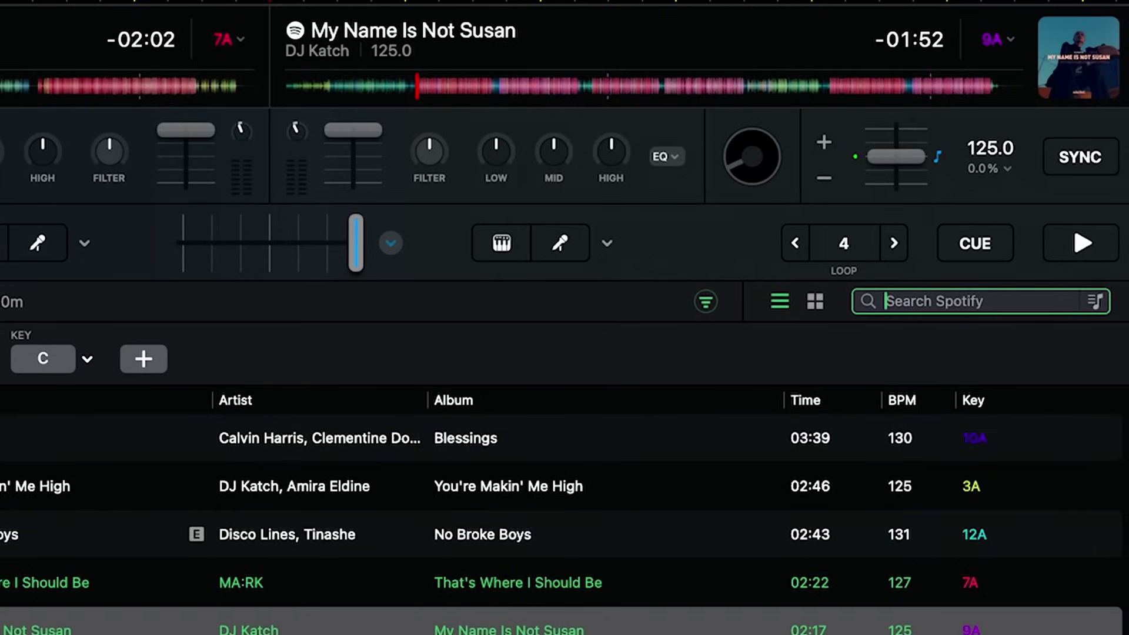
pyautogui.write('new order')
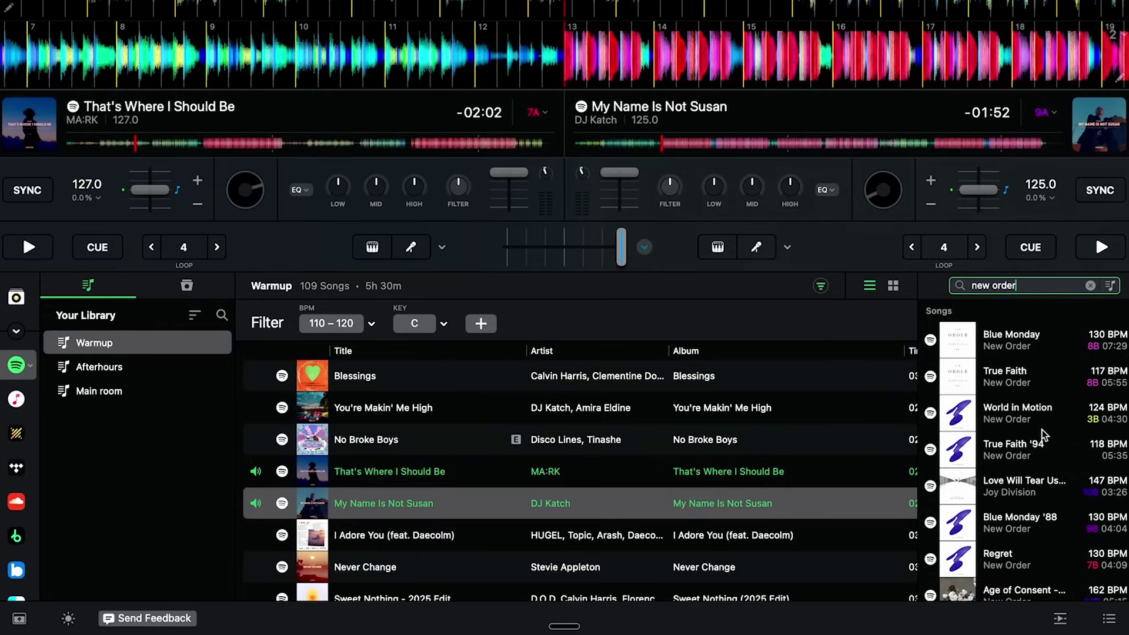
pyautogui.scroll(-5, 1042, 436)
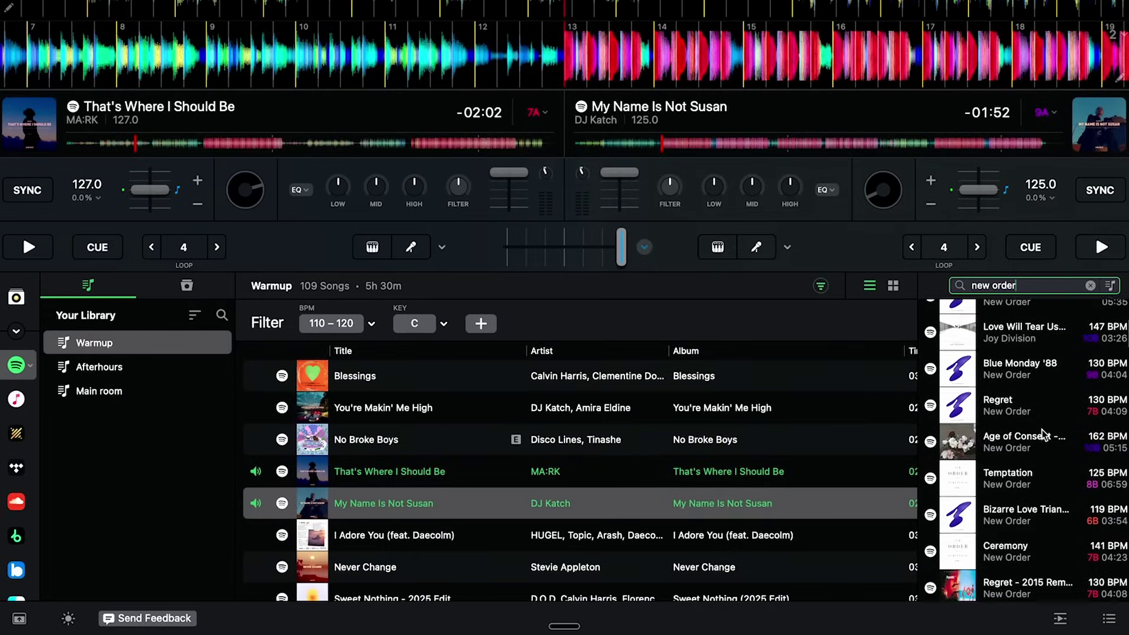
# Load Temptation onto deck 2 stopped, then drag That's Where I Should Be toward Afterhours
pyautogui.moveTo(1028, 395); pyautogui.dragTo(723, 70)
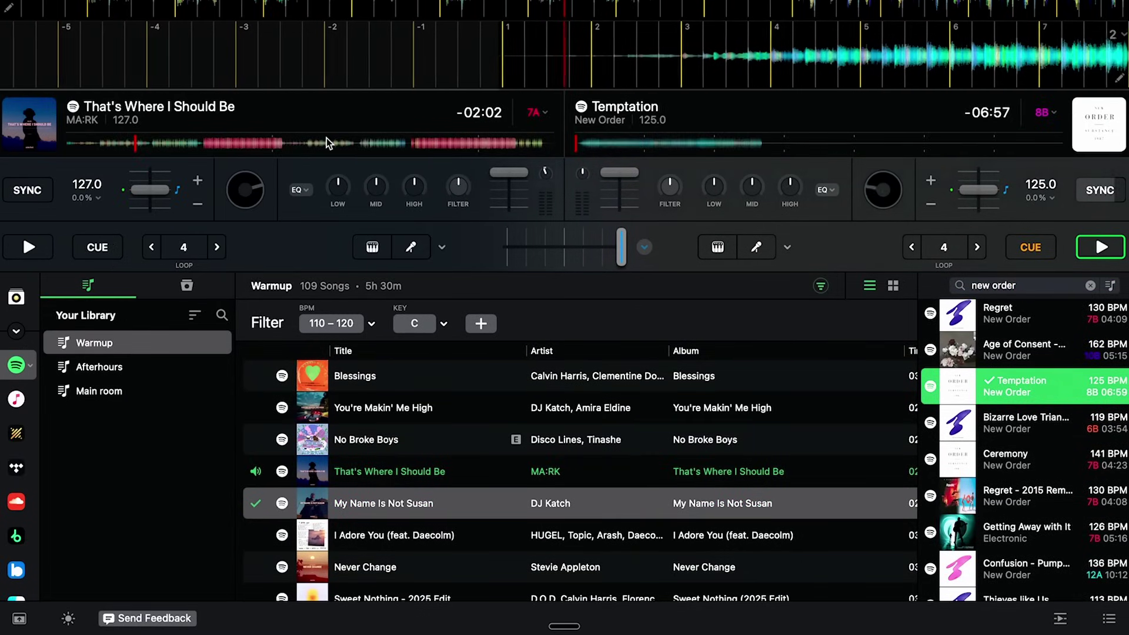
pyautogui.click(1101, 244)
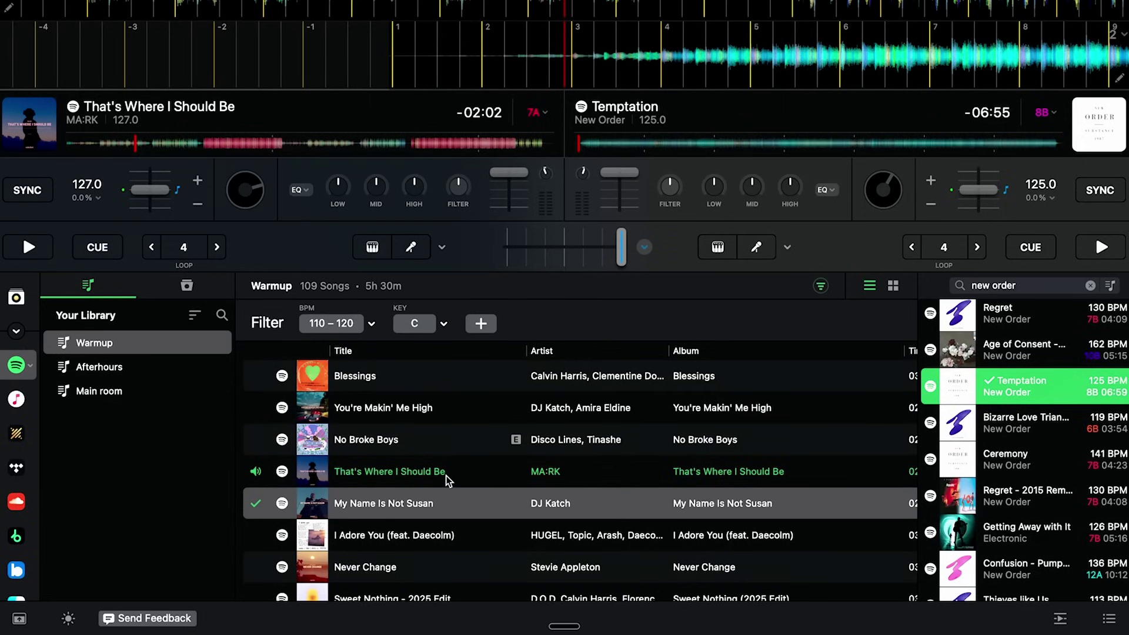
pyautogui.moveTo(435, 477); pyautogui.dragTo(121, 373)
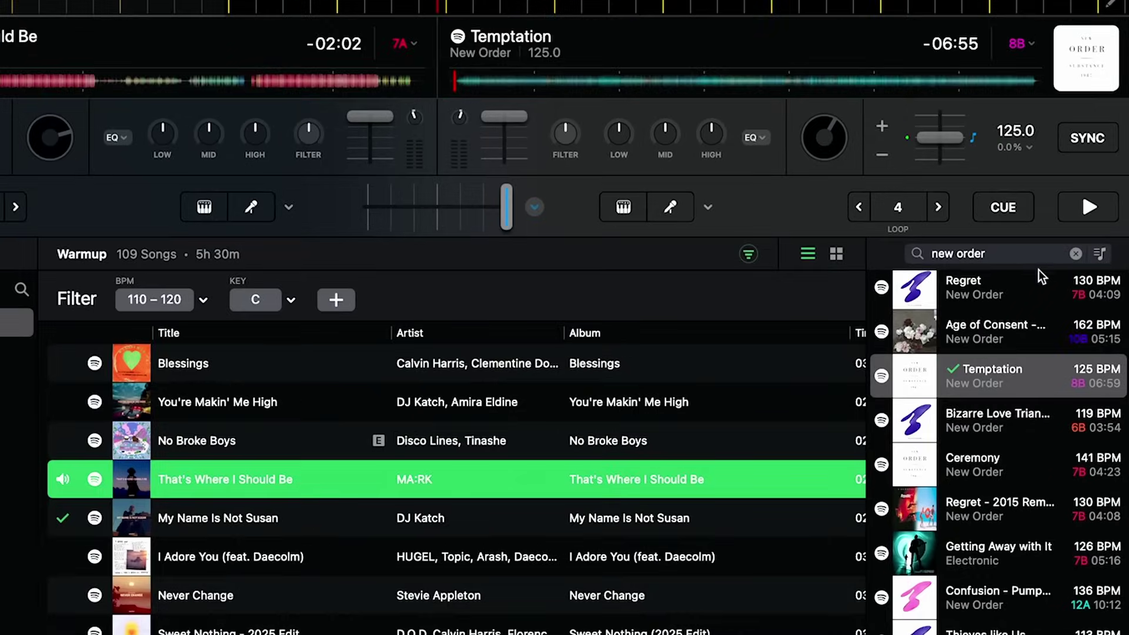
# Clear the 'new order' search and try the Search in Playlist scope, returning to Spotify
pyautogui.click(1074, 254)
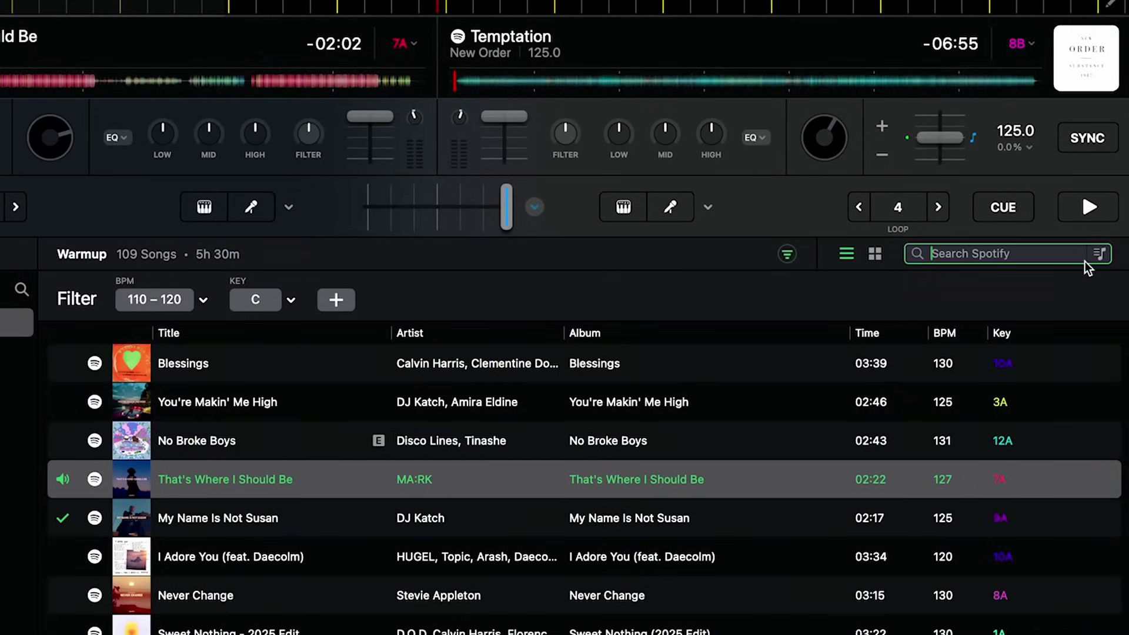
pyautogui.click(1099, 256)
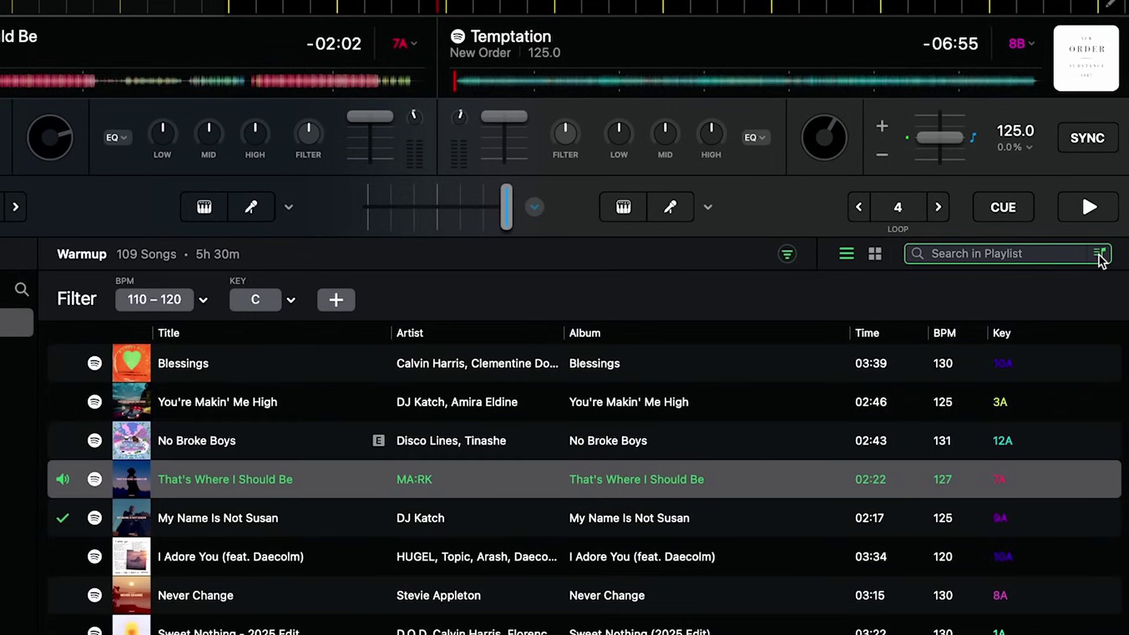
pyautogui.click(1099, 256)
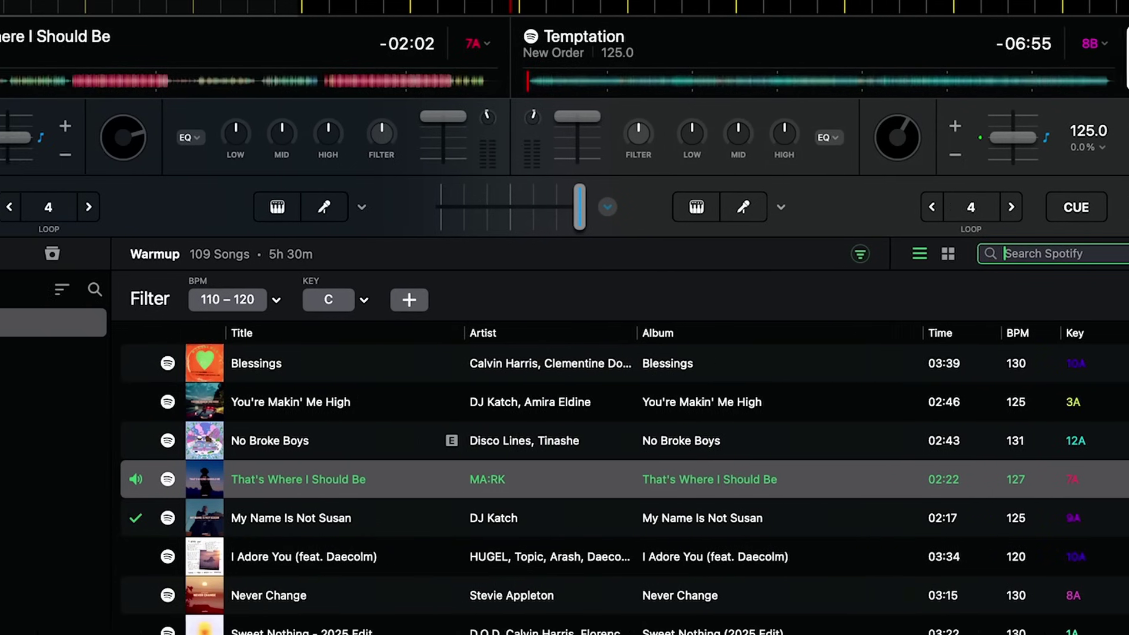
# Open and close the playlist search, then check Sort By options, keeping Recents order
pyautogui.click(23, 289)
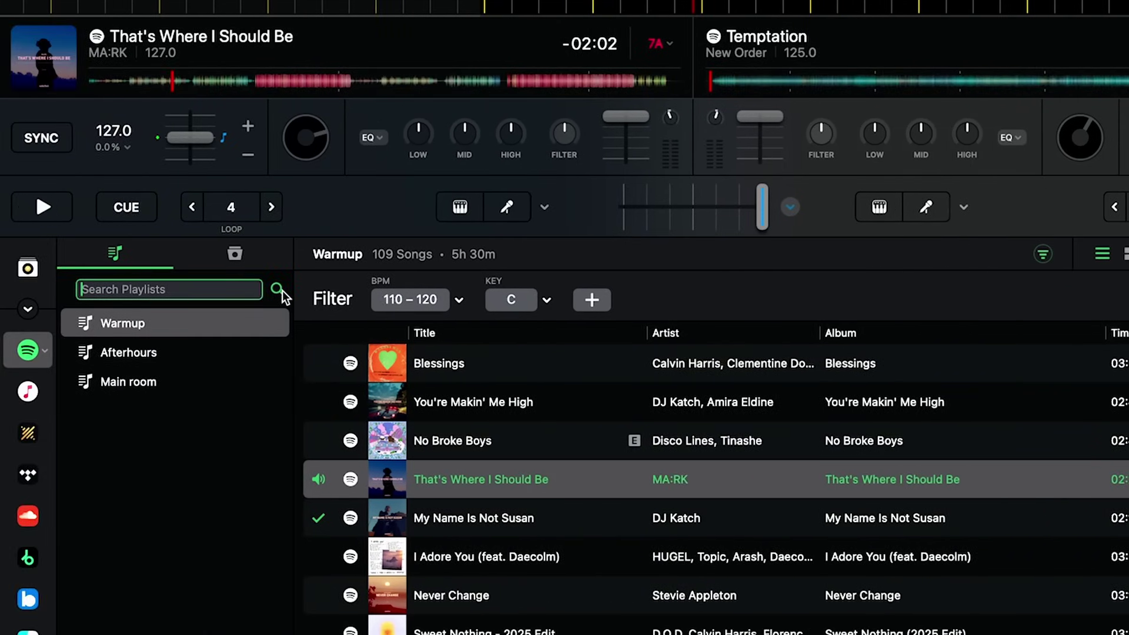
pyautogui.click(282, 291)
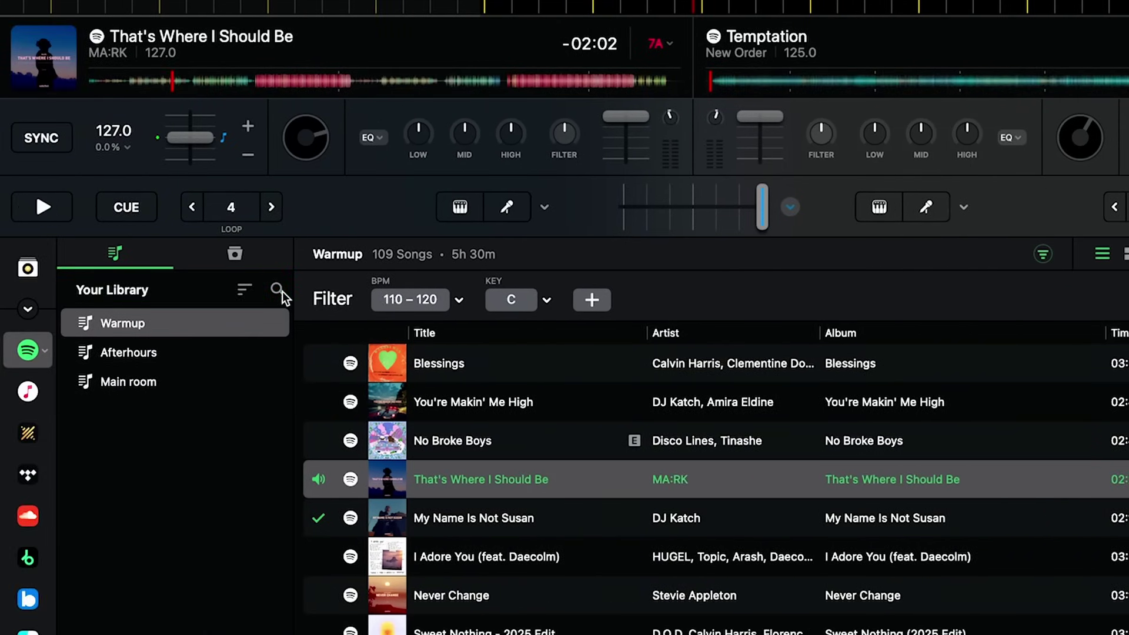
pyautogui.click(245, 292)
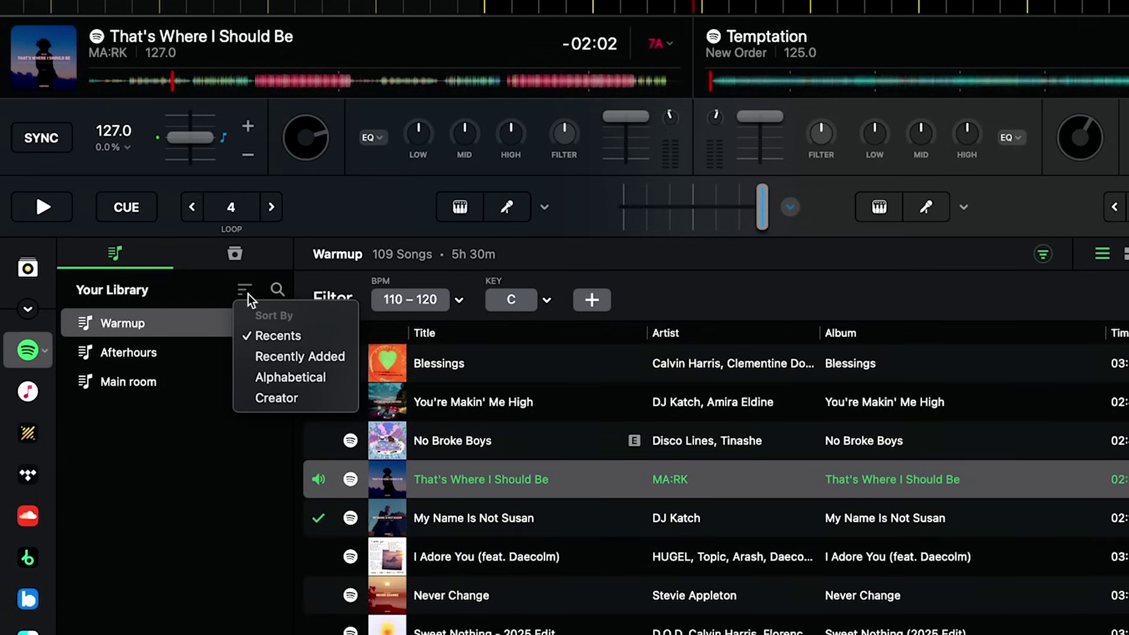
pyautogui.click(247, 293)
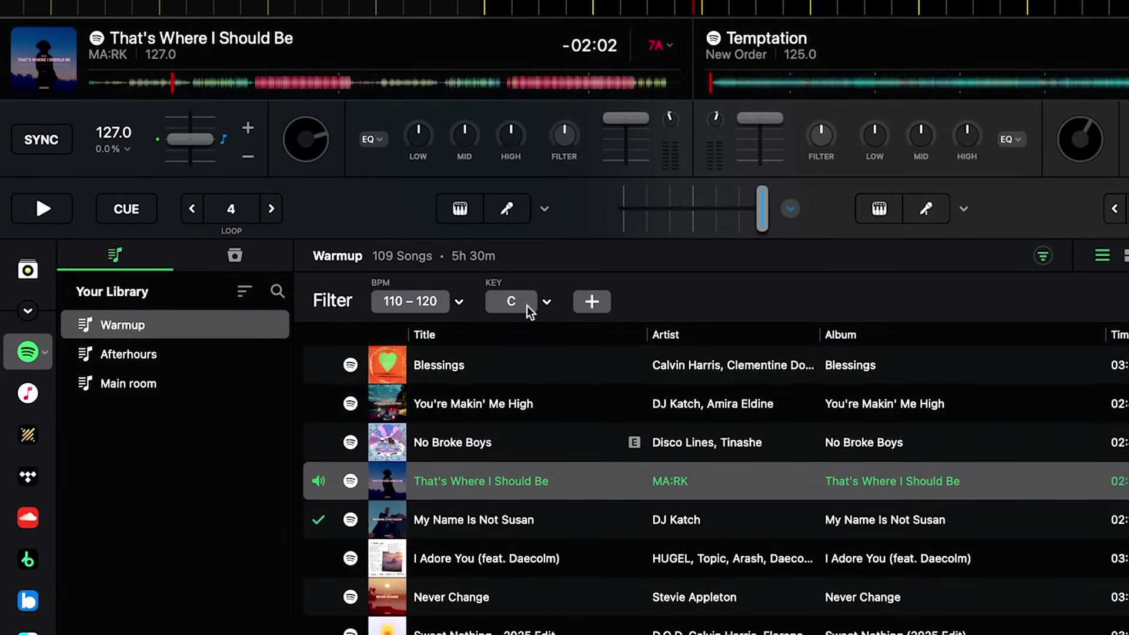
pyautogui.click(547, 302)
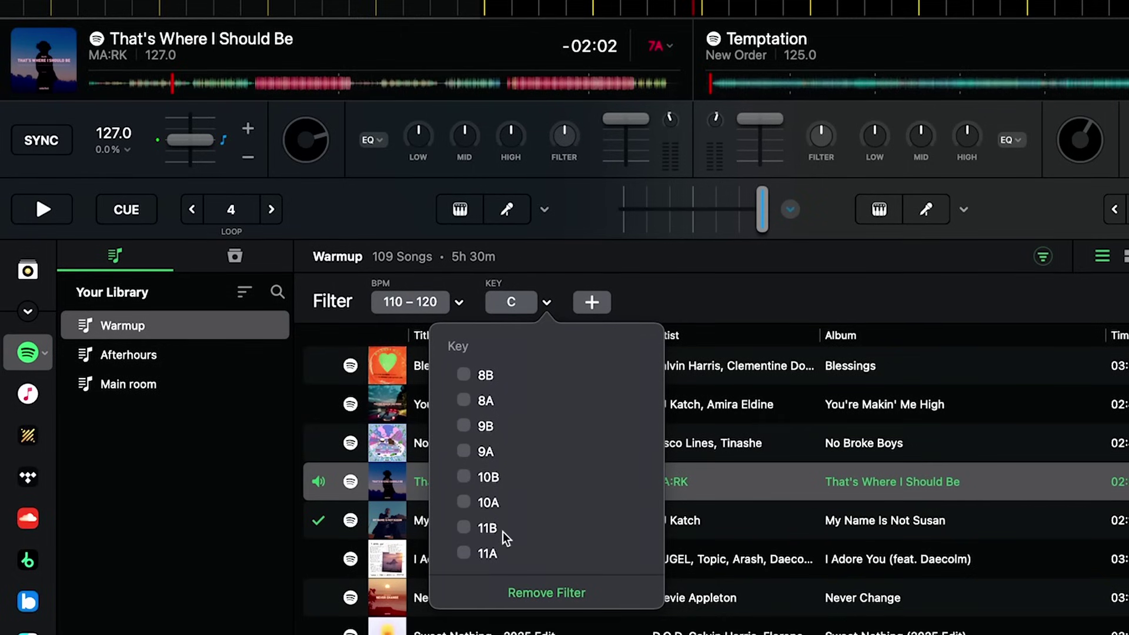
pyautogui.scroll(-5, 526, 436)
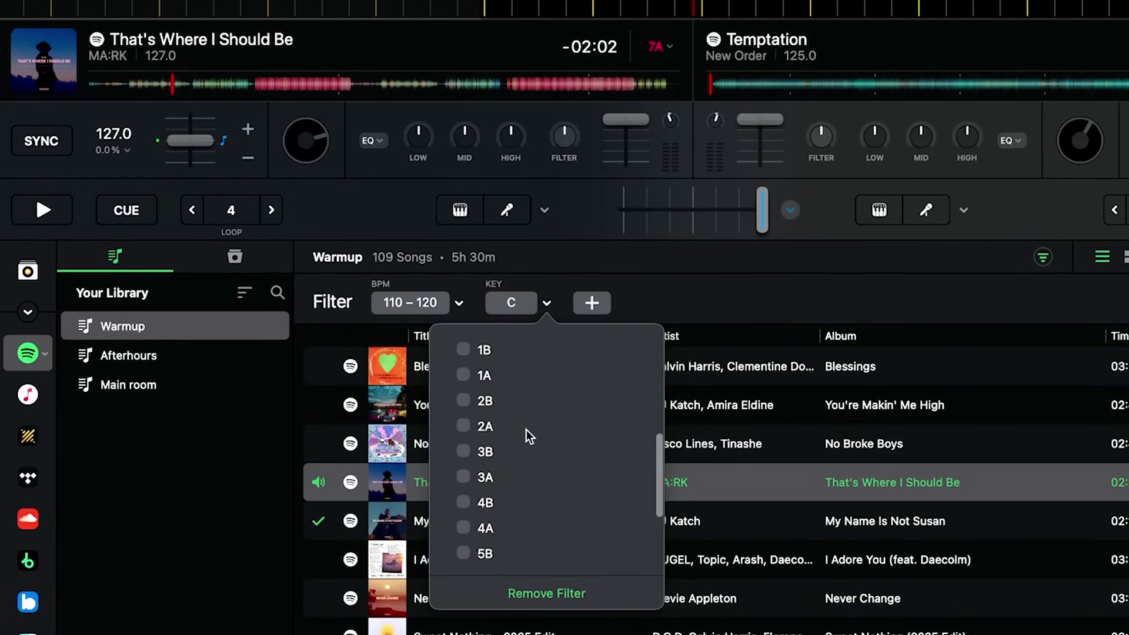
pyautogui.scroll(-3, 529, 436)
pyautogui.scroll(10, 529, 436)
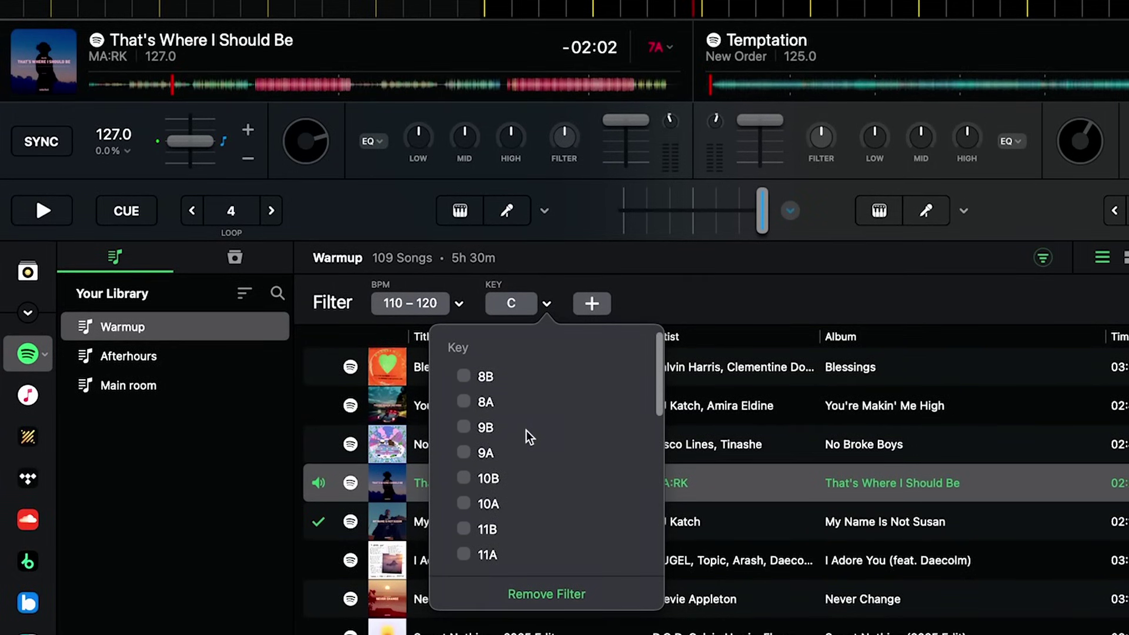
pyautogui.click(547, 305)
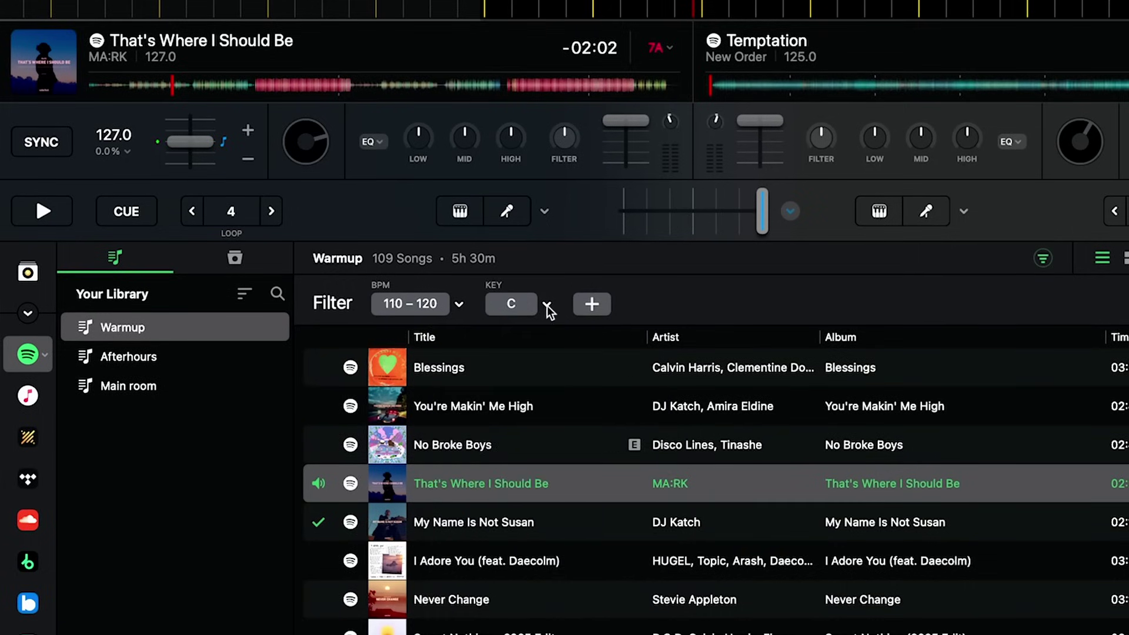
pyautogui.click(591, 305)
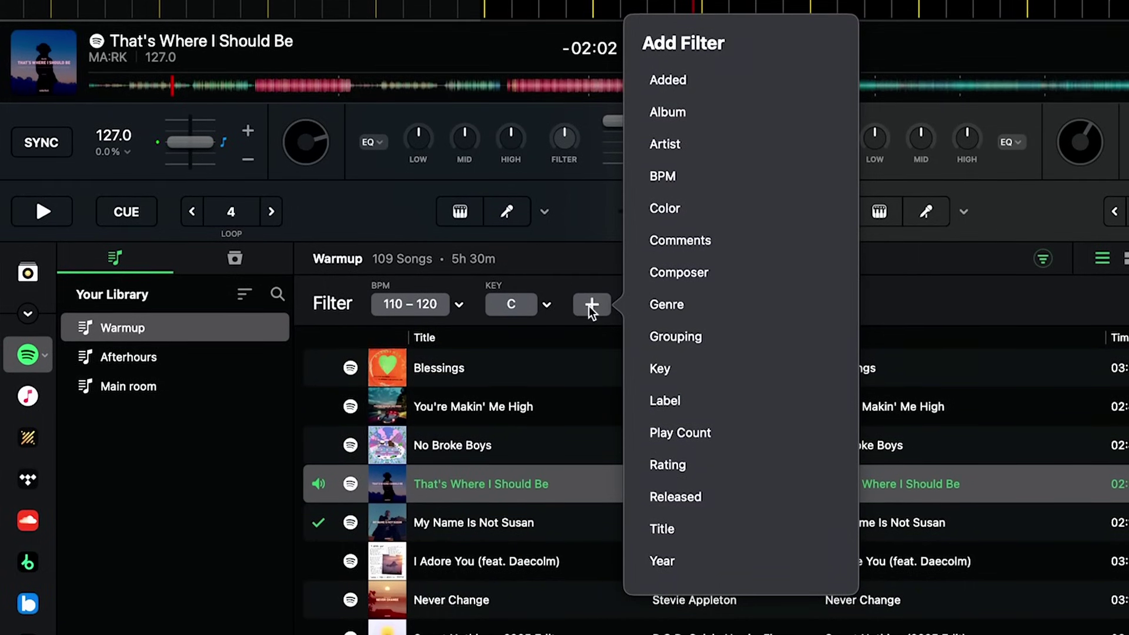
pyautogui.click(588, 305)
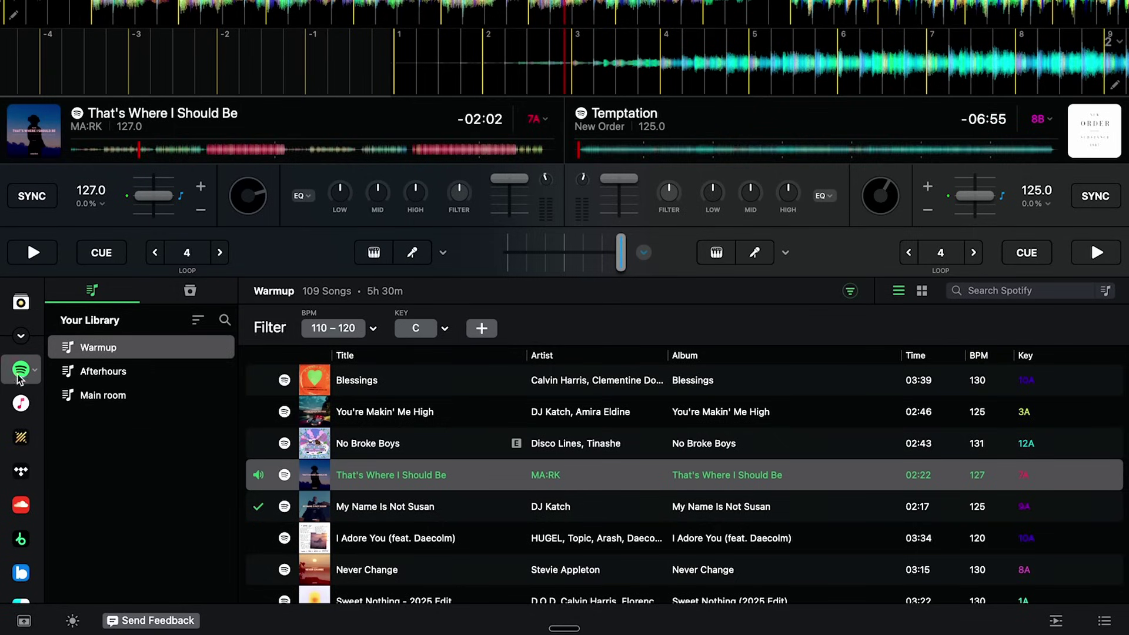
pyautogui.click(21, 573)
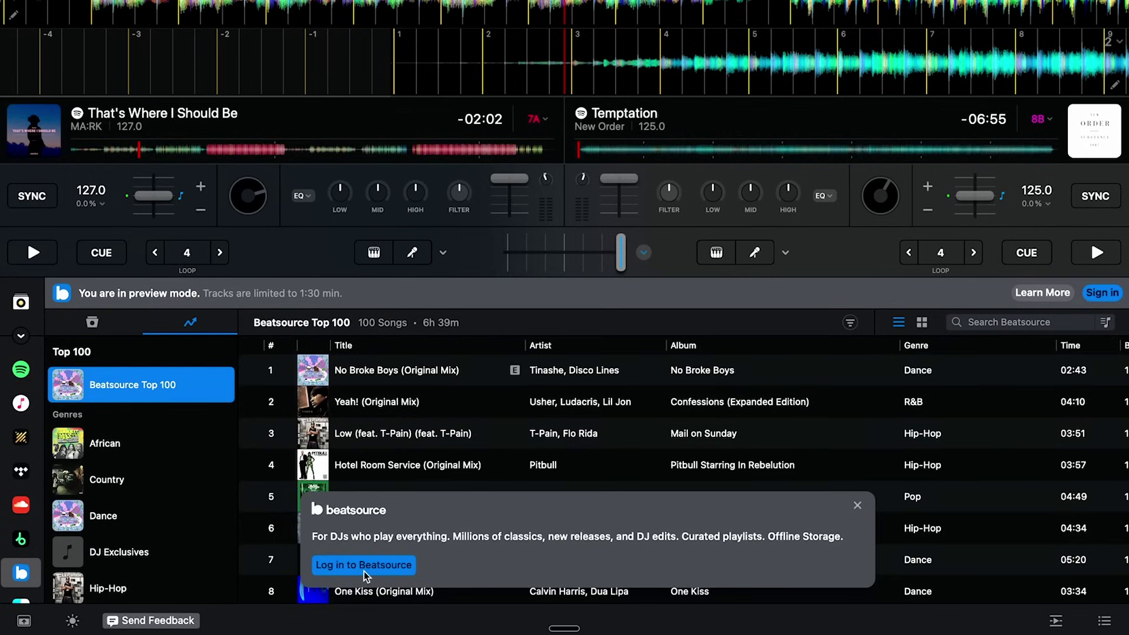
pyautogui.click(21, 504)
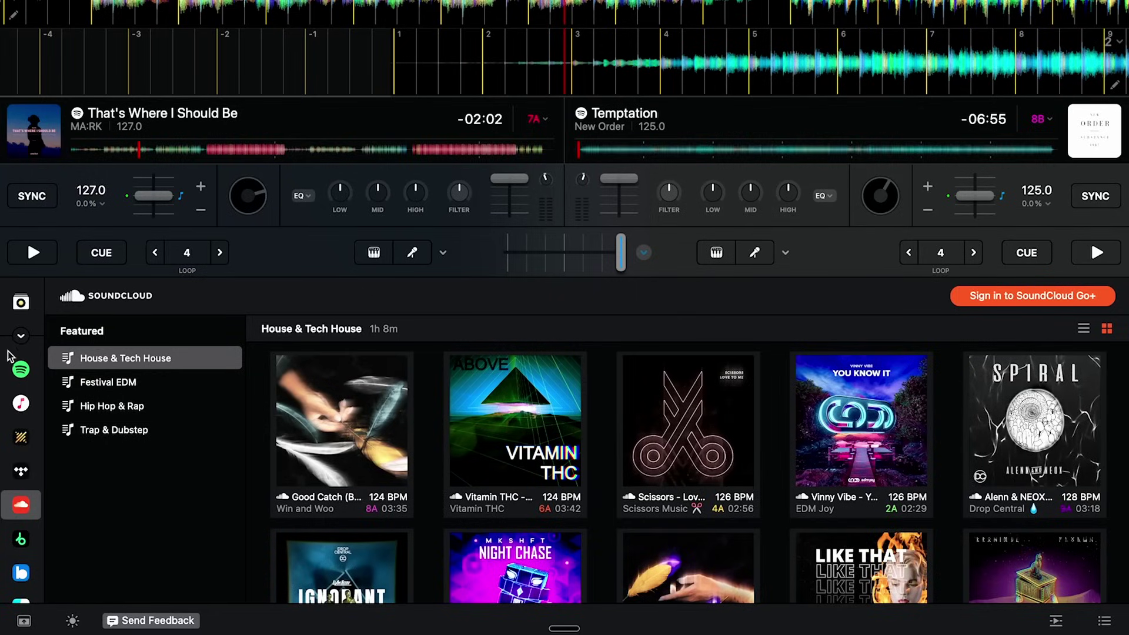
pyautogui.click(21, 369)
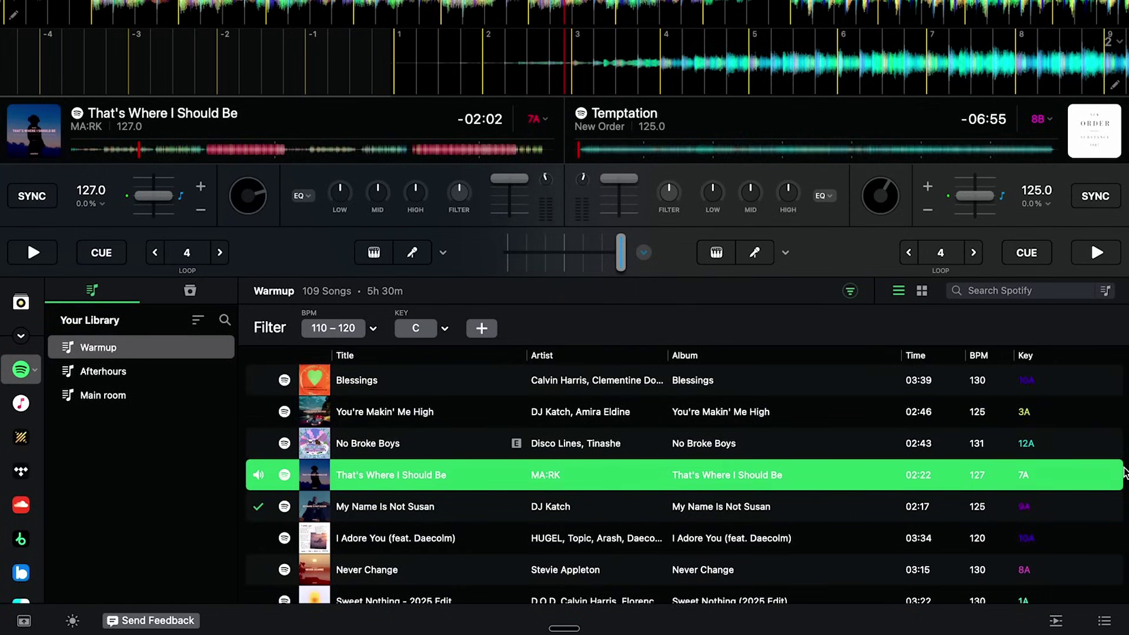
# Switch the Warmup playlist to album-art grid view and leave the filter bar hidden
pyautogui.click(922, 292)
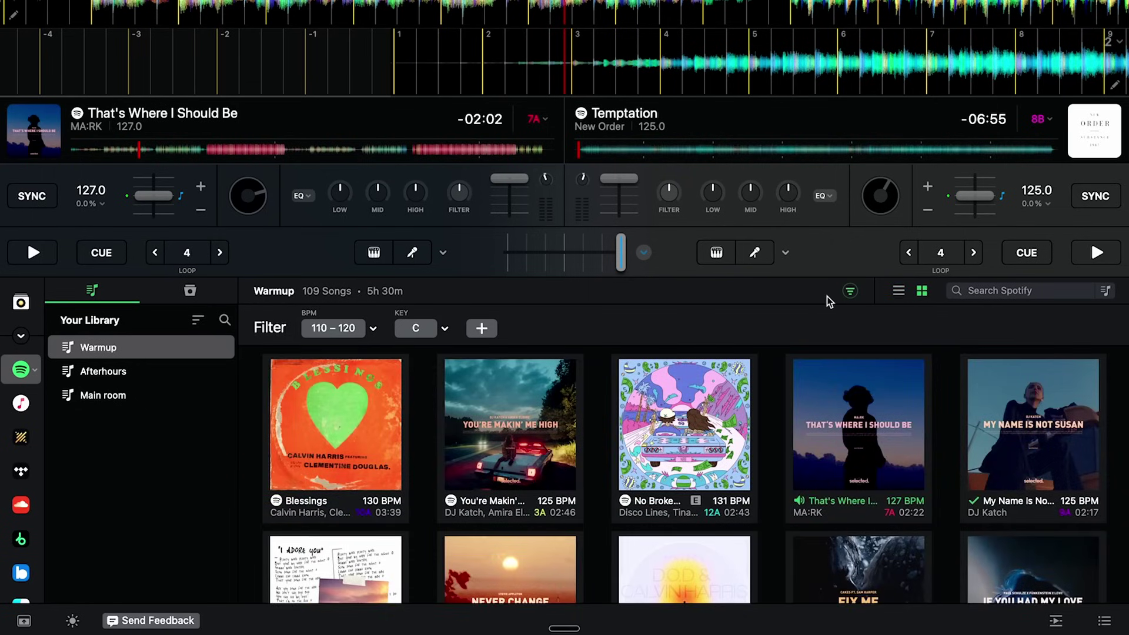
pyautogui.click(851, 296)
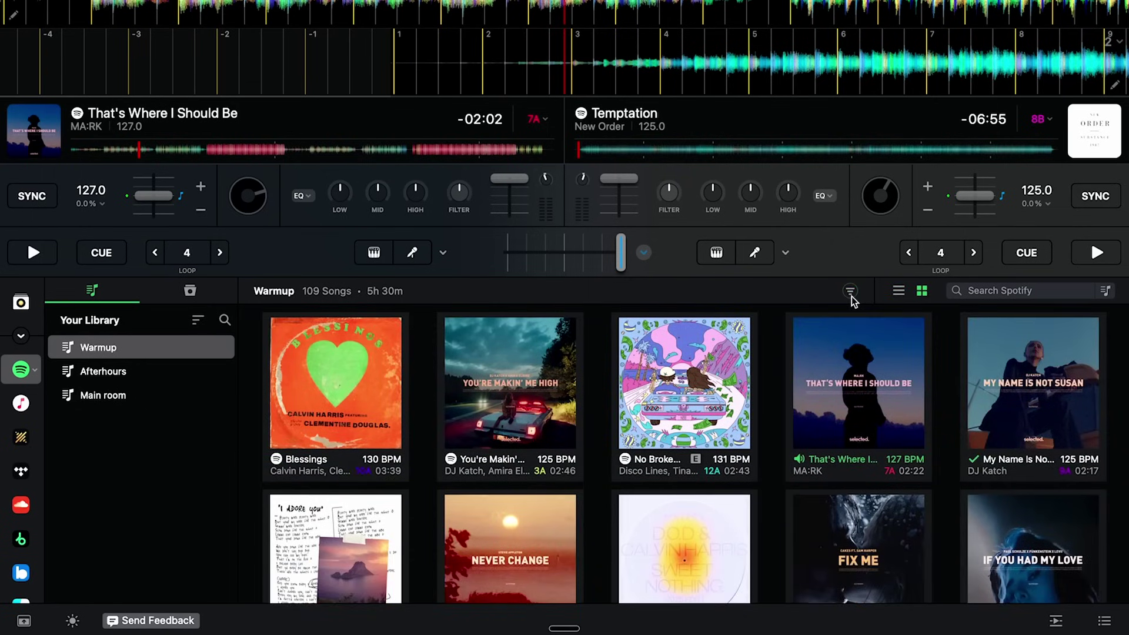
pyautogui.click(851, 296)
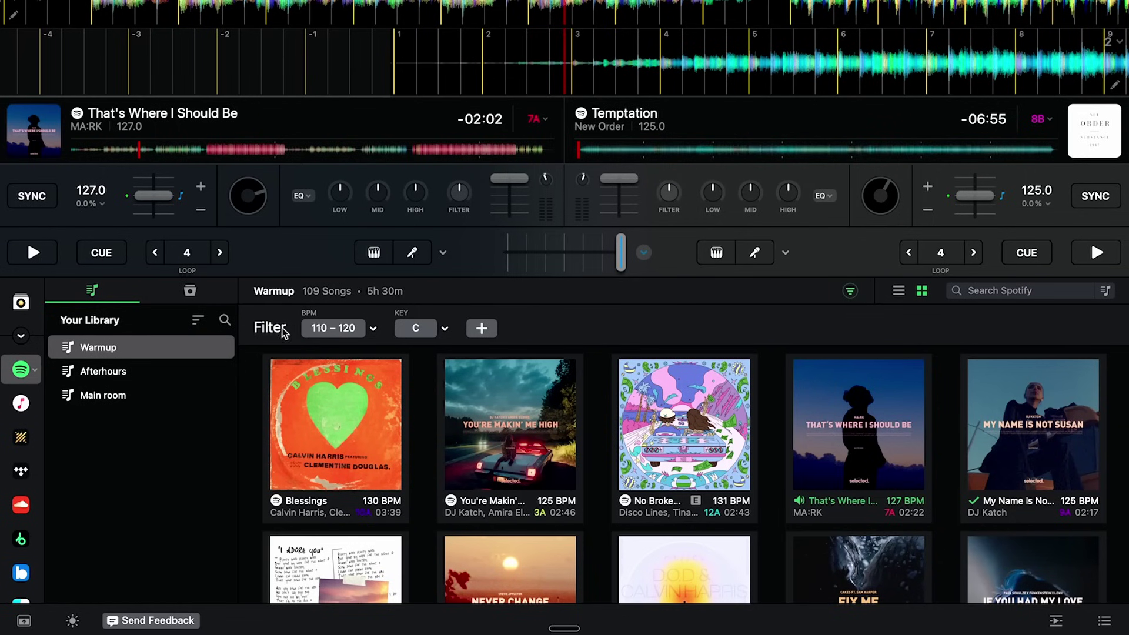
pyautogui.click(850, 294)
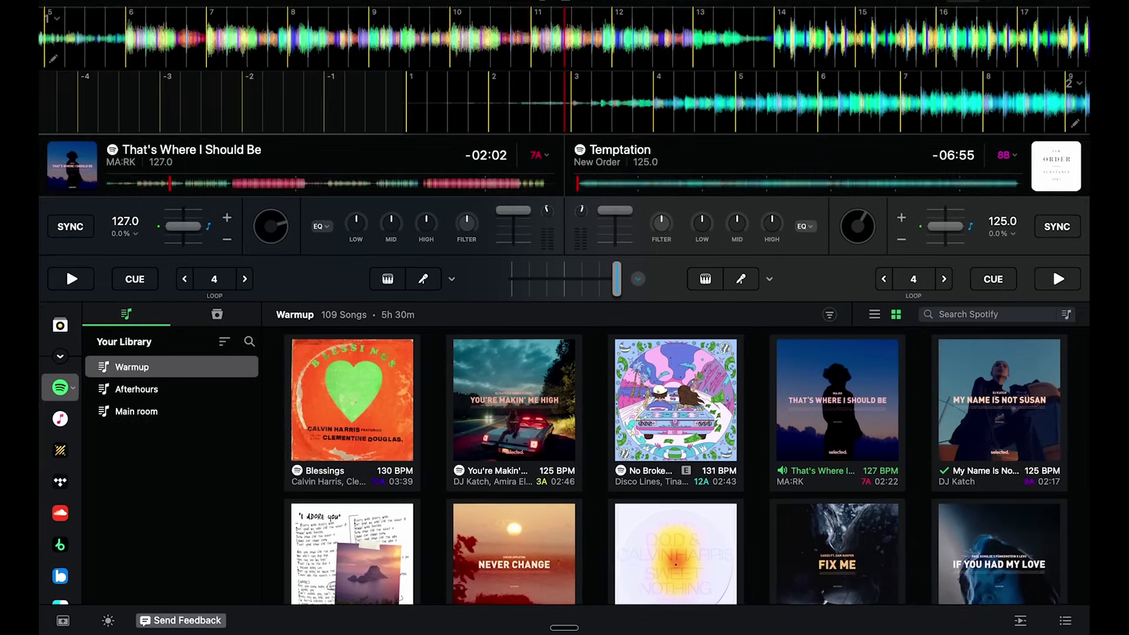
pyautogui.click(130, 13)
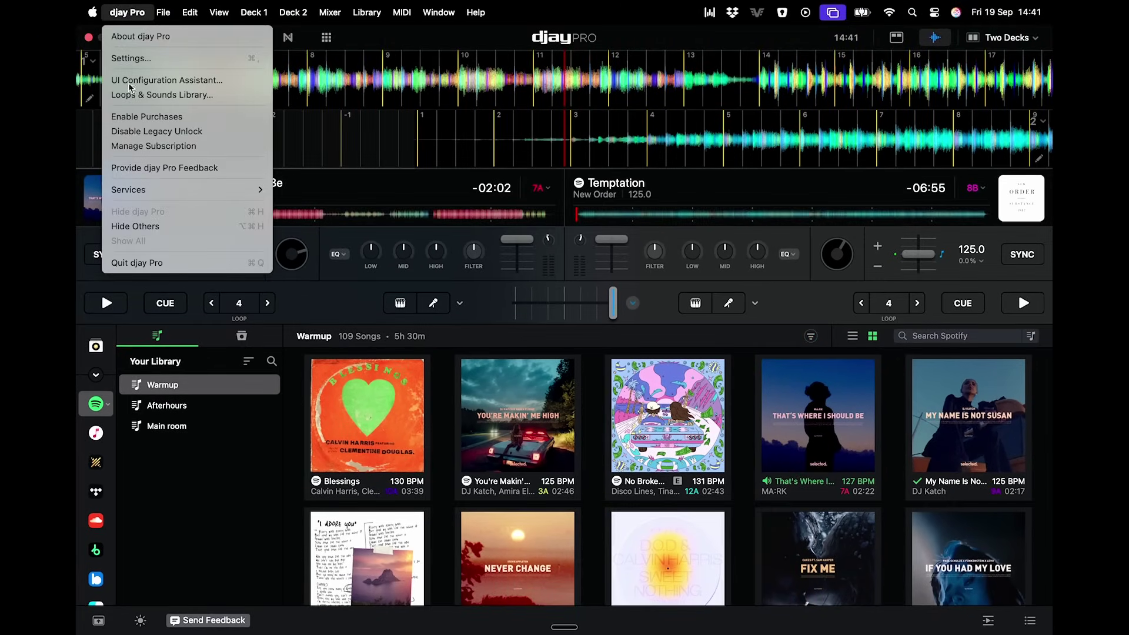
# Open the Library settings and review Spotify Quality options, leaving it on Normal
pyautogui.click(131, 58)
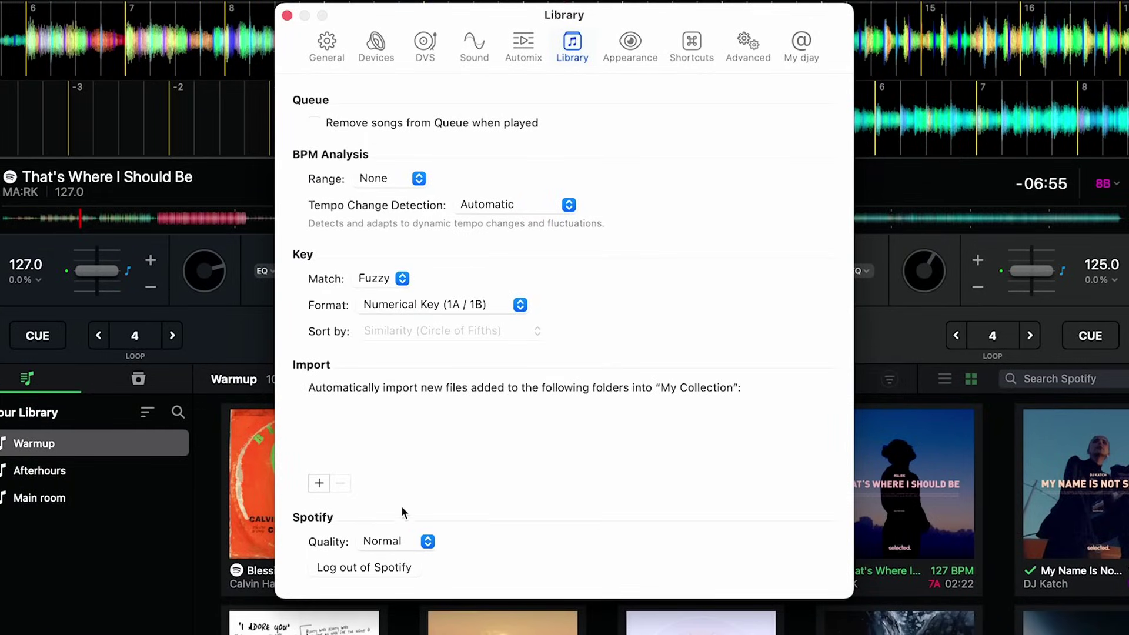
pyautogui.click(426, 541)
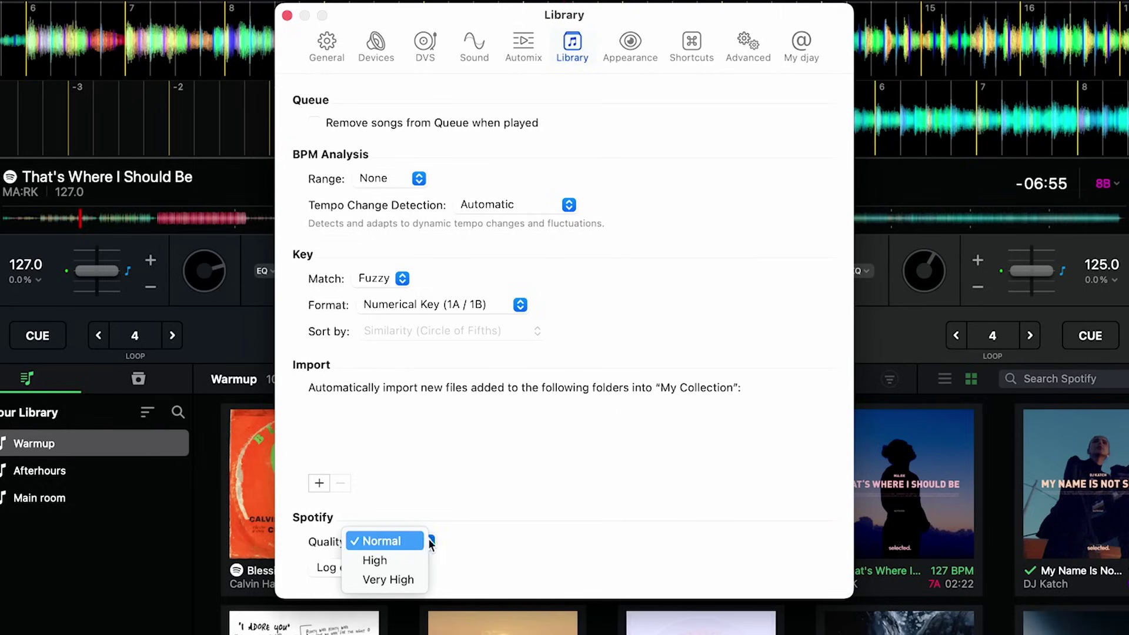
pyautogui.click(424, 541)
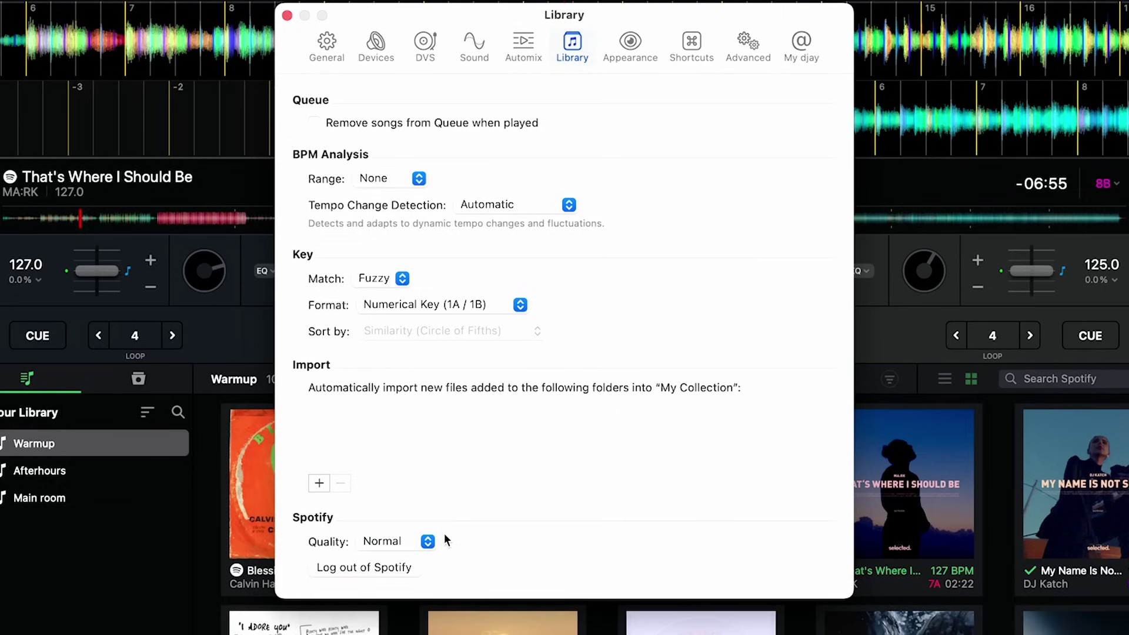